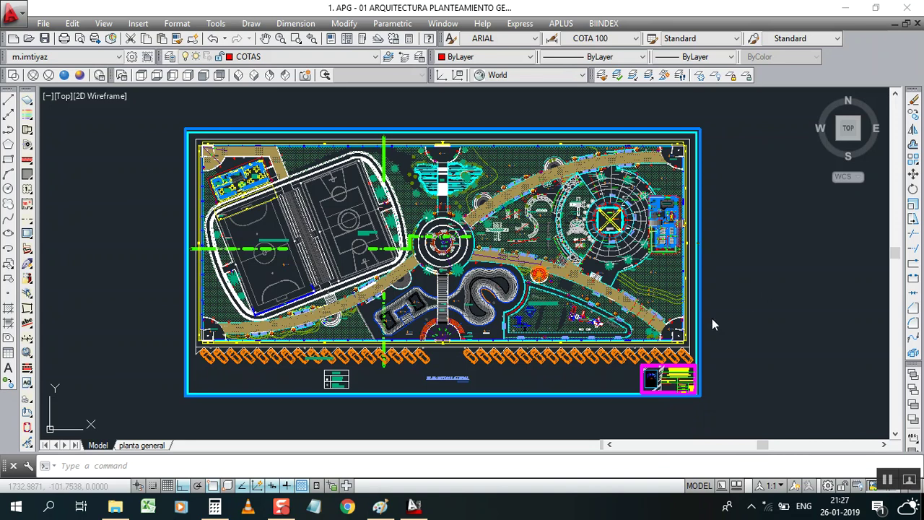
- Start a plot of the model and select the HP Designjet T920 HPGL2 plotter
left_click(769, 287)
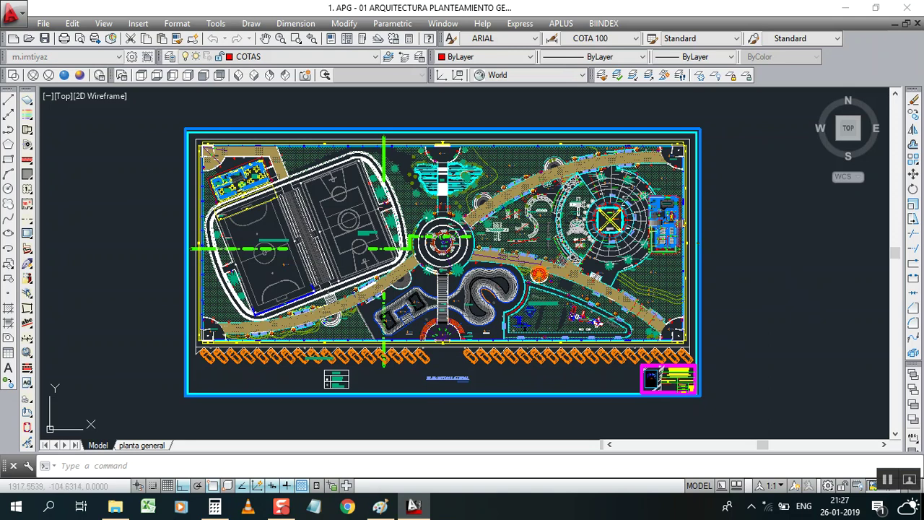
left_click(568, 291)
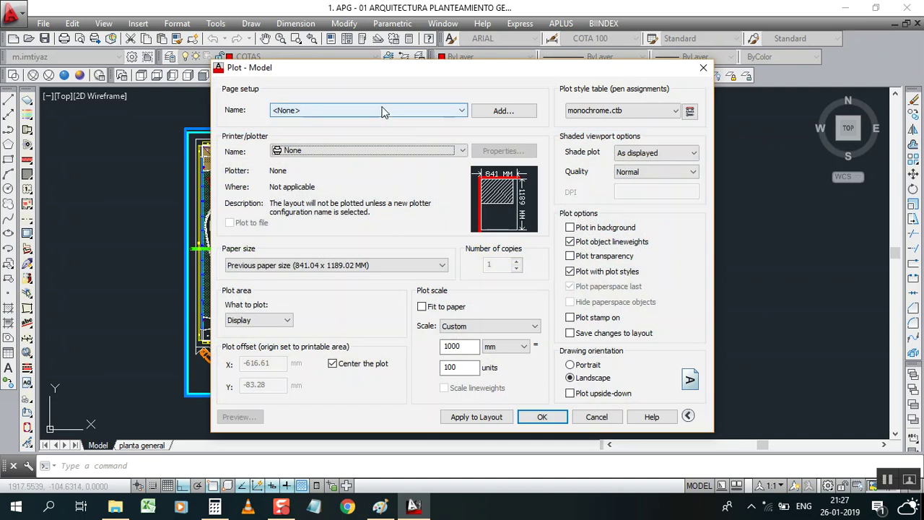
left_click(371, 109)
left_click(339, 126)
left_click(337, 150)
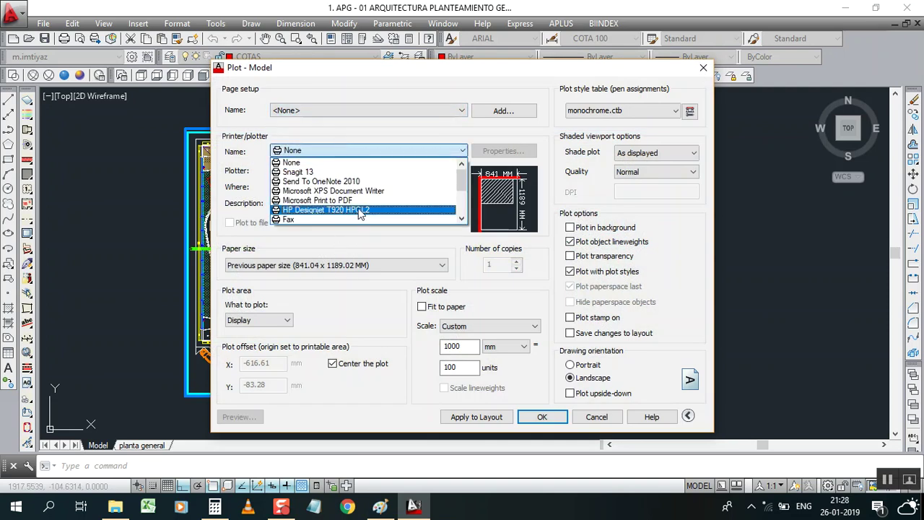
left_click(352, 210)
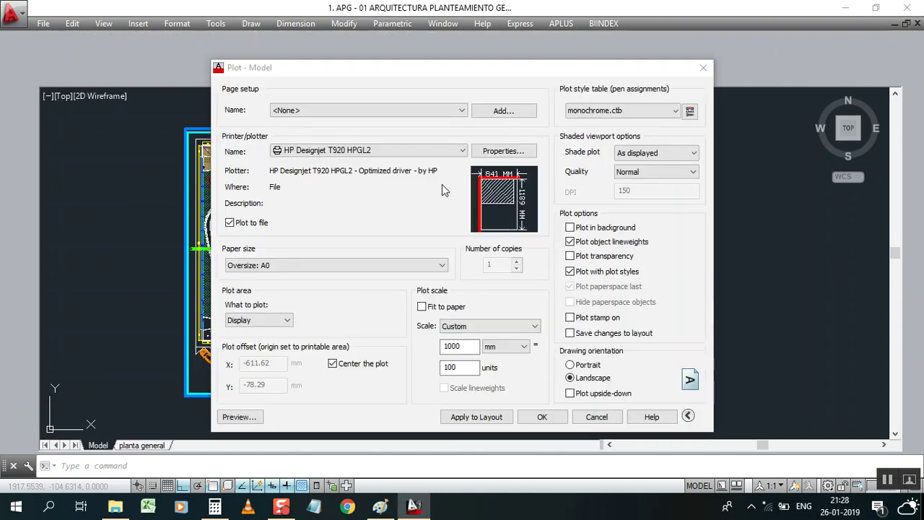
left_click(490, 155)
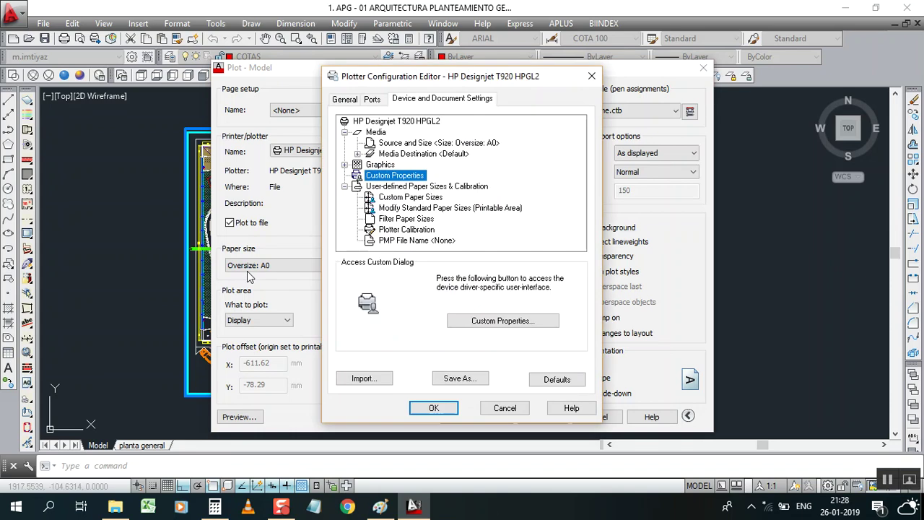
- Show the HP Designjet T920 driver's custom paper properties, currently set to A4
left_click(490, 321)
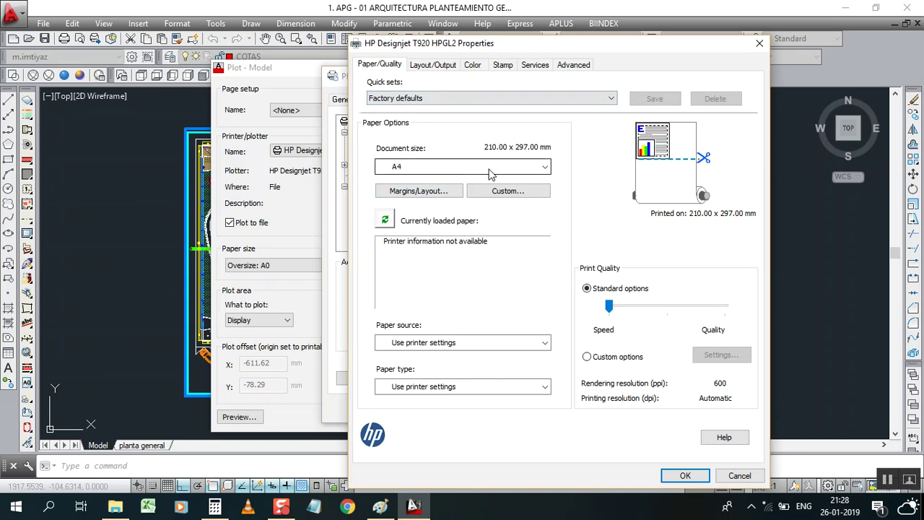
left_click(471, 166)
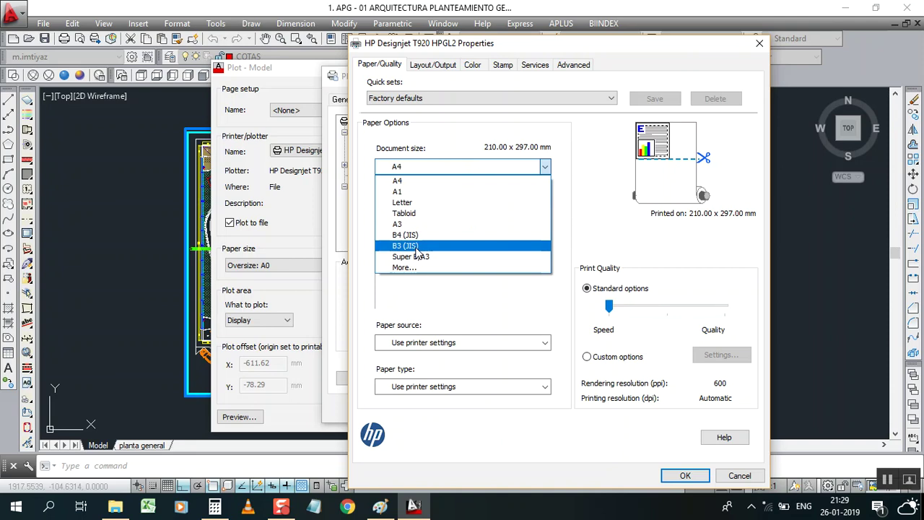
- Change the driver's document size to ISO A0 (841 x 1189 mm)
left_click(404, 267)
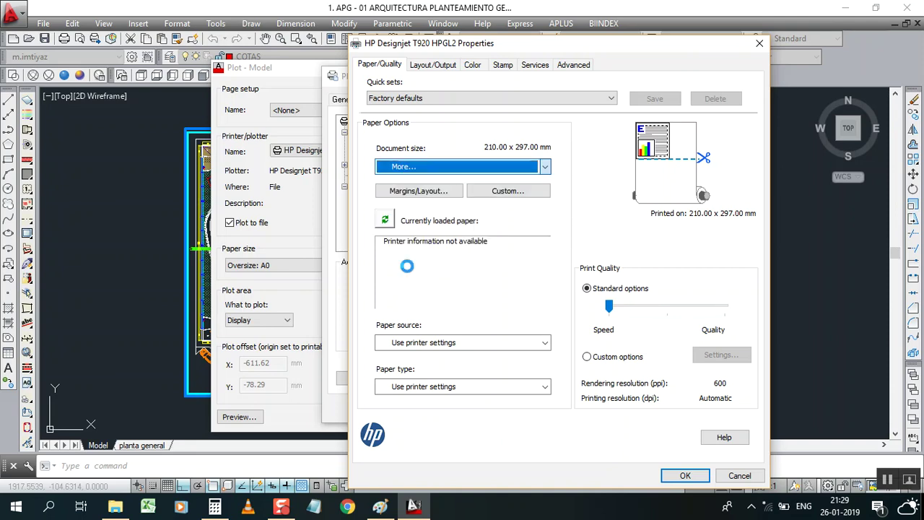
left_click_drag(584, 123, 585, 204)
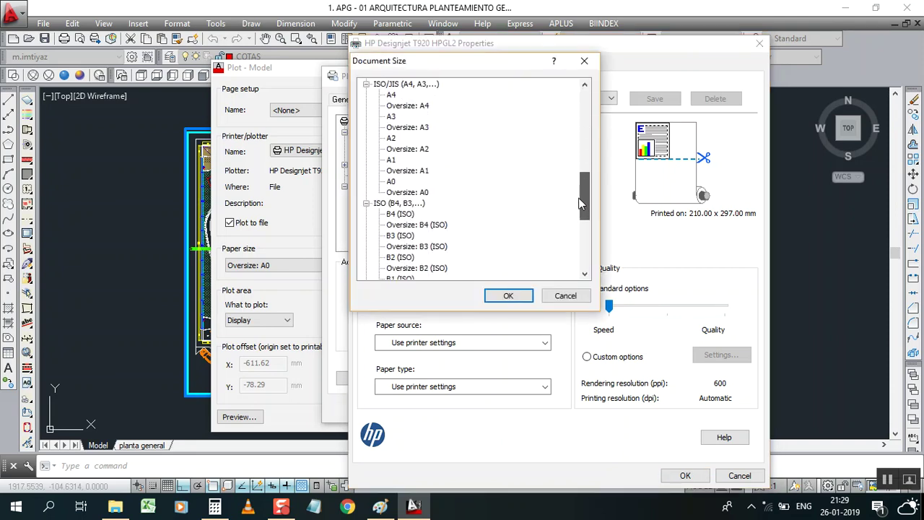
left_click(391, 181)
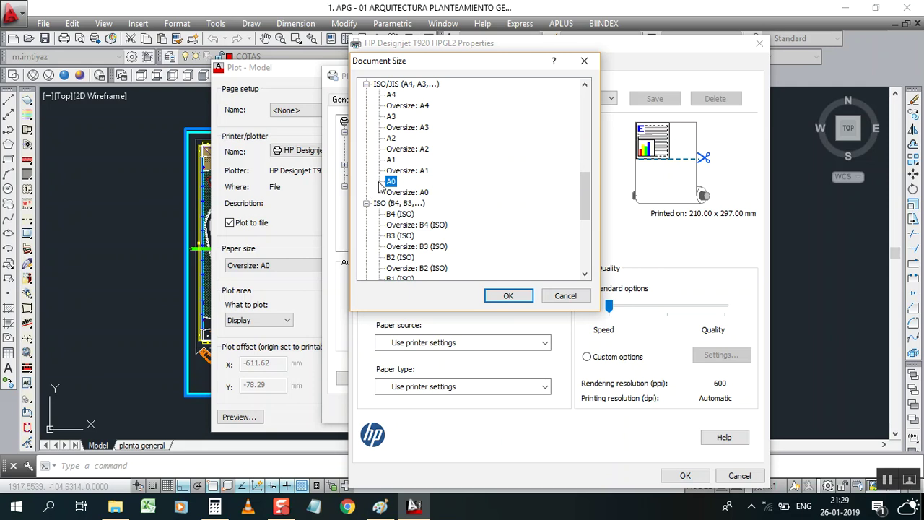
left_click(508, 295)
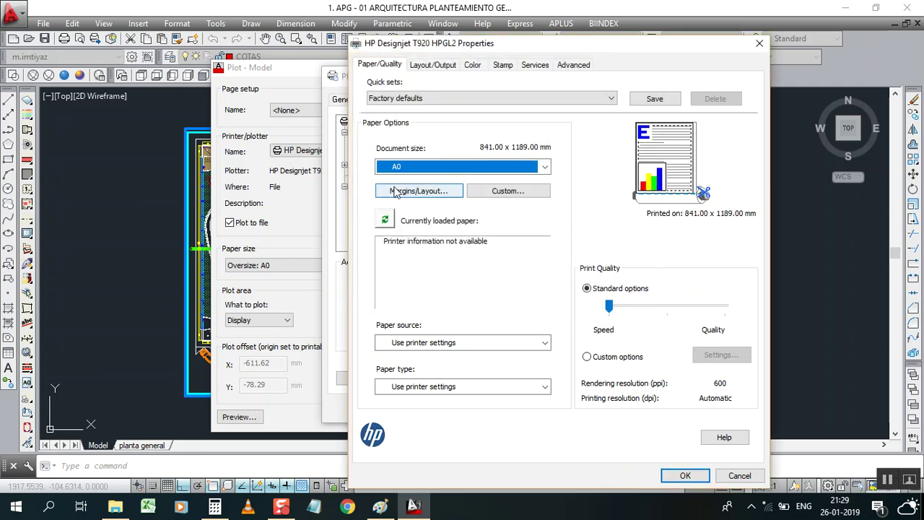
left_click(432, 64)
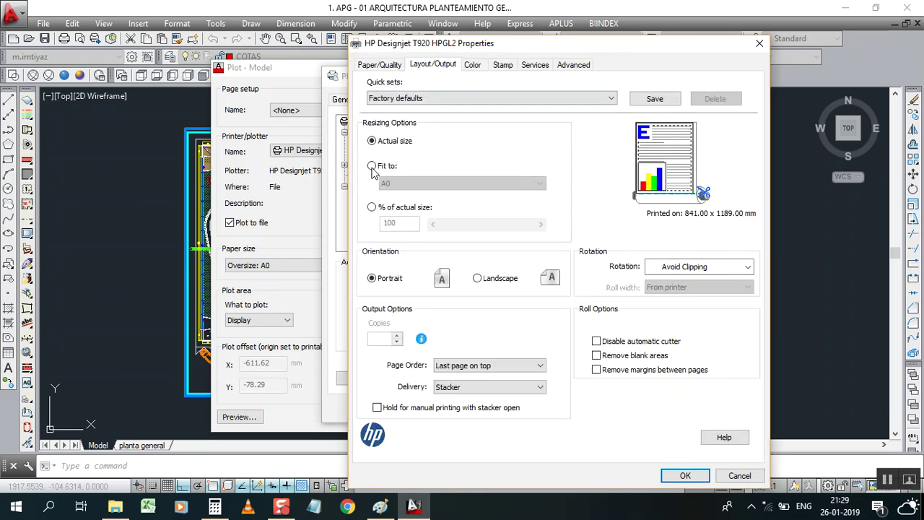
- Fit the driver output to A0 in landscape and close the plotter configuration
left_click(372, 166)
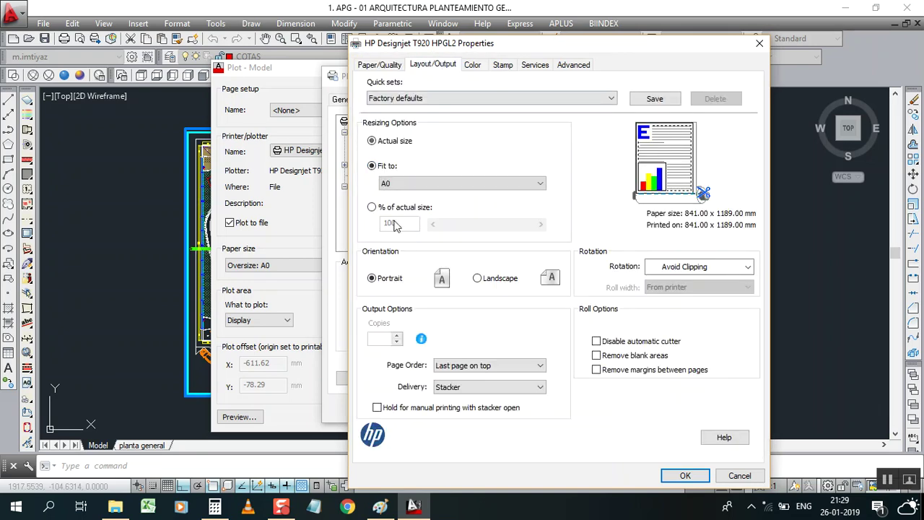
left_click(483, 282)
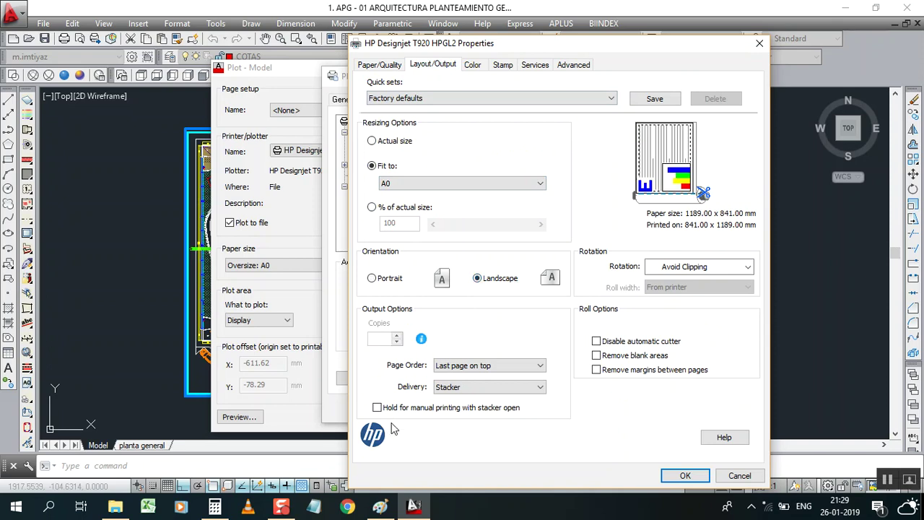
left_click(685, 476)
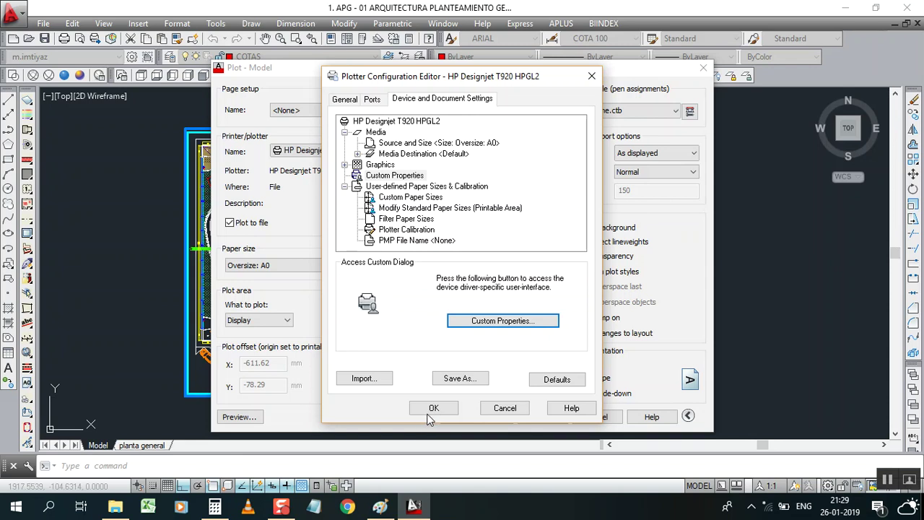
left_click(433, 408)
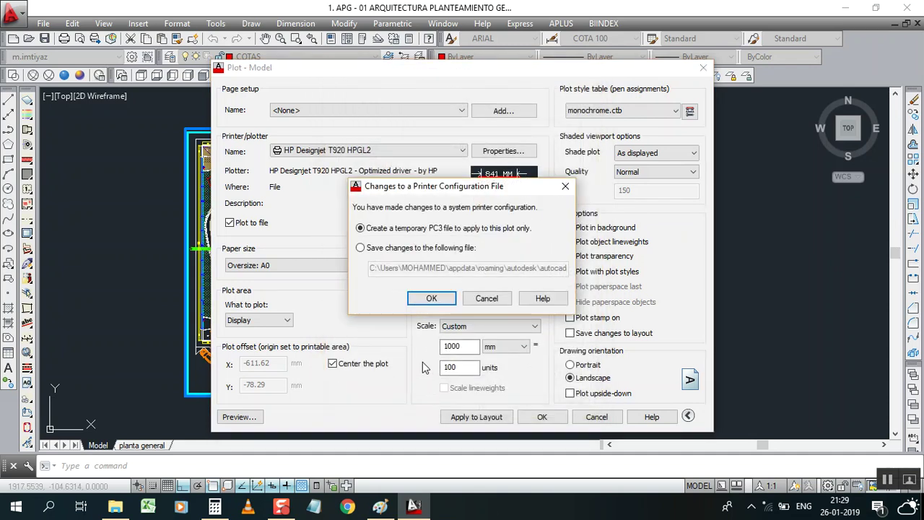
- Save the changes to the HP Designjet T920 HPGL2.pc3 configuration file
left_click(386, 249)
left_click(432, 297)
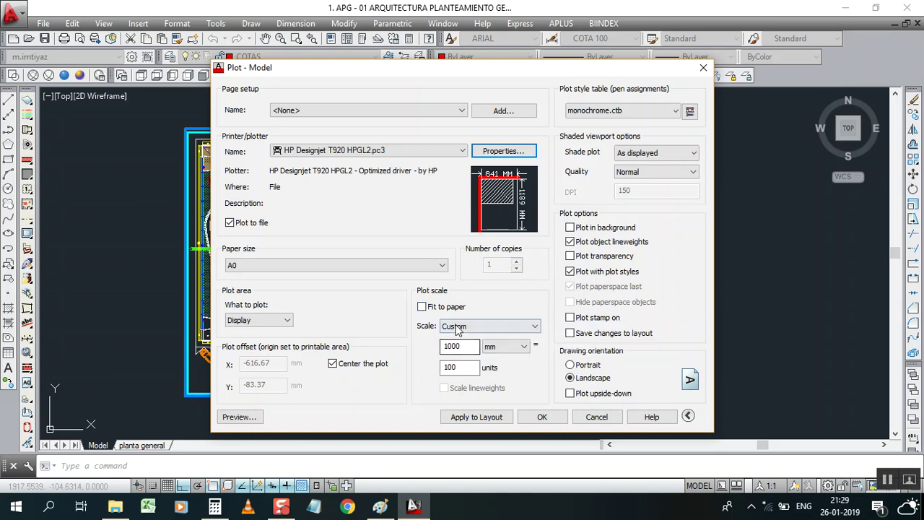
left_click(457, 327)
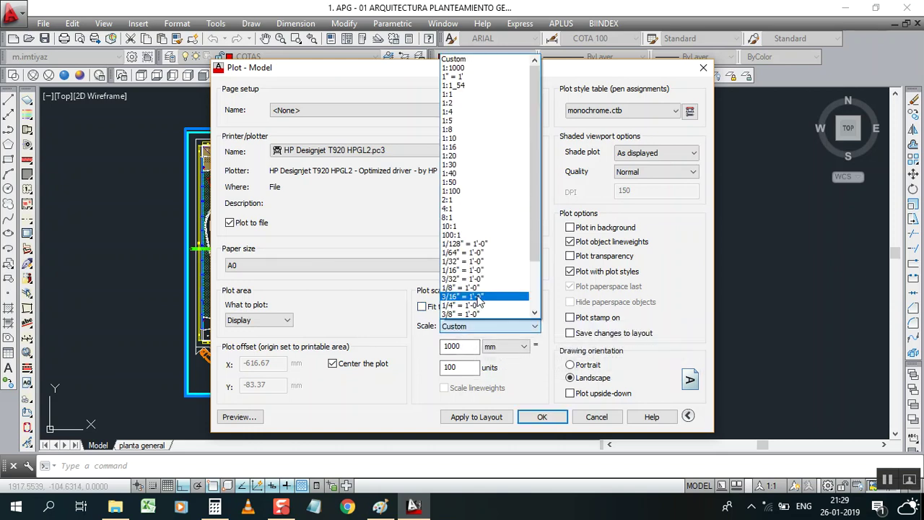
left_click(388, 212)
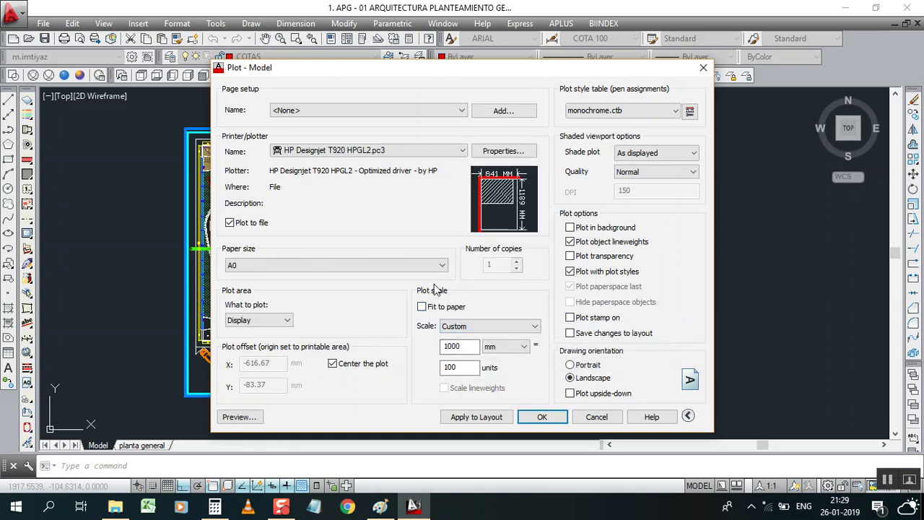
left_click(482, 327)
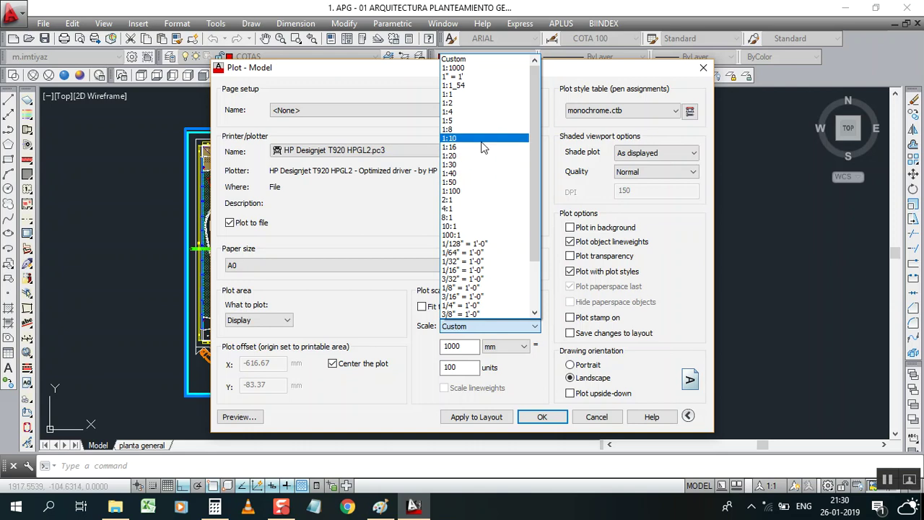
left_click(412, 217)
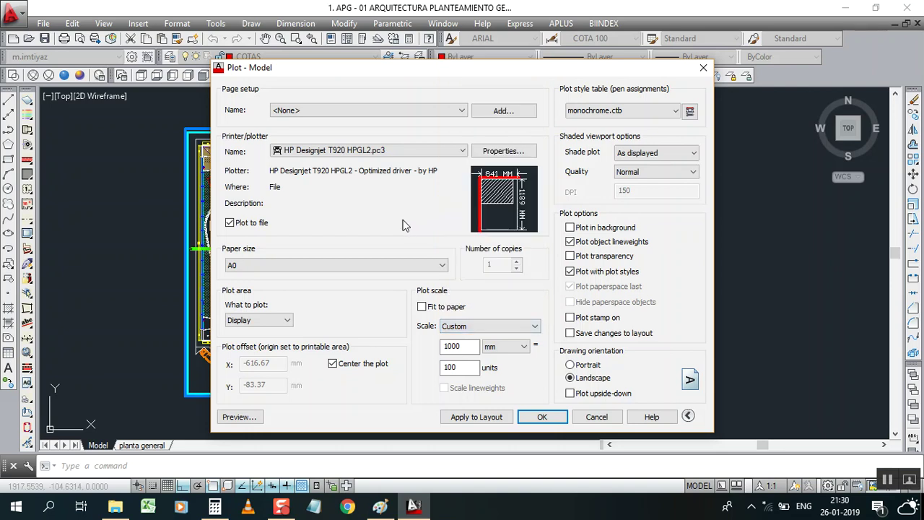
left_click(462, 326)
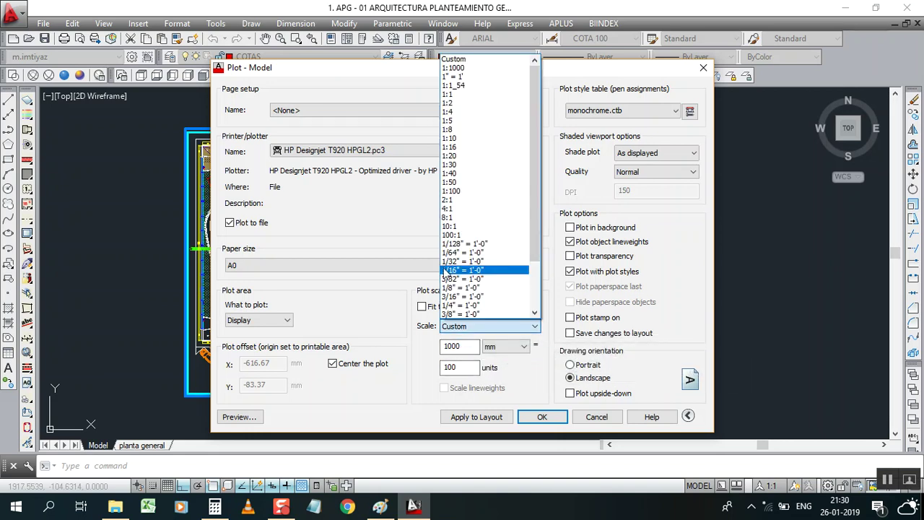
left_click(377, 244)
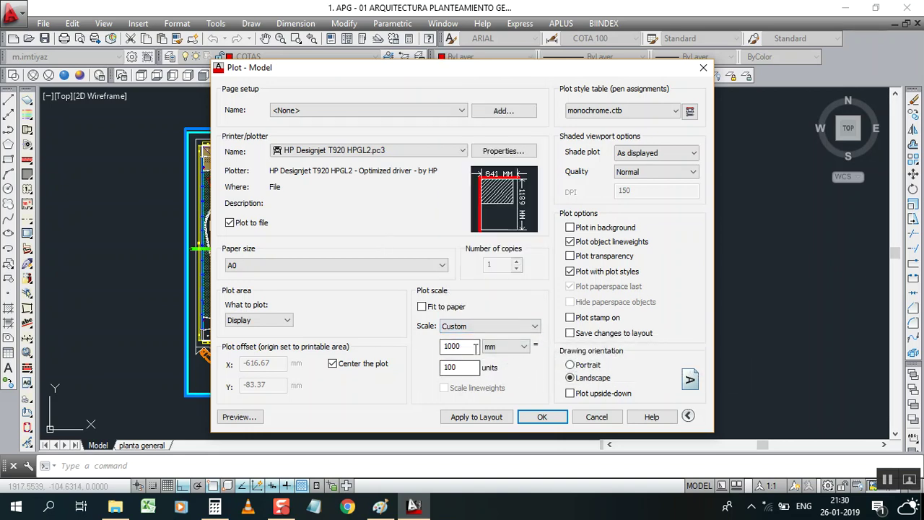
- Set the plot scale to 1:1, with 1 mm equal to 1 drawing unit
left_click_drag(478, 347, 407, 347)
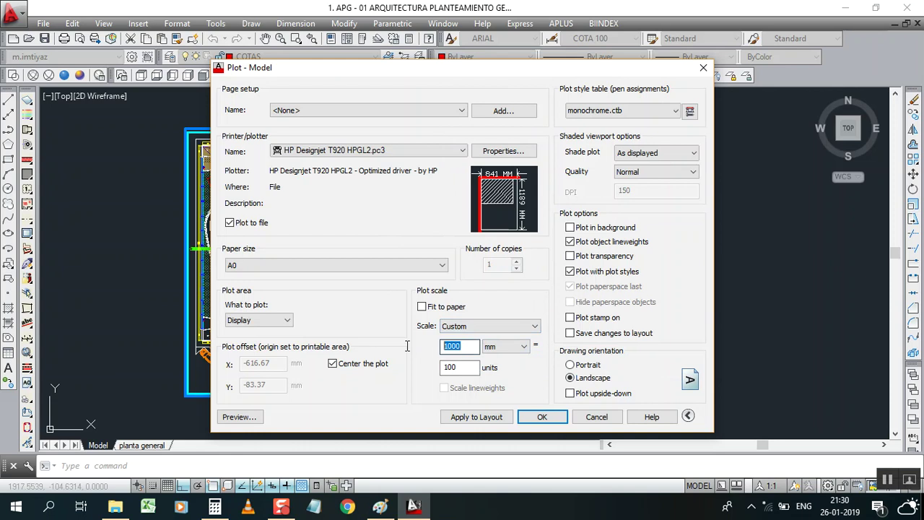
left_click(485, 347)
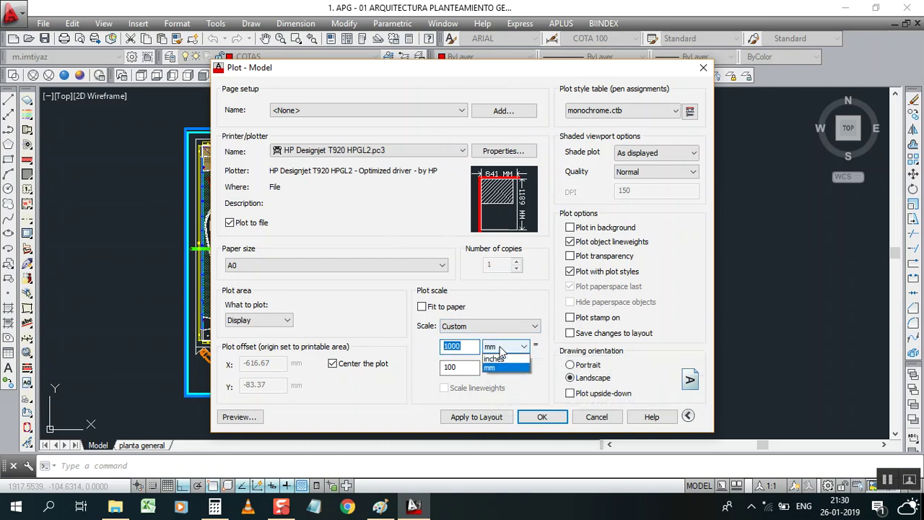
left_click(489, 369)
left_click_drag(471, 346, 415, 354)
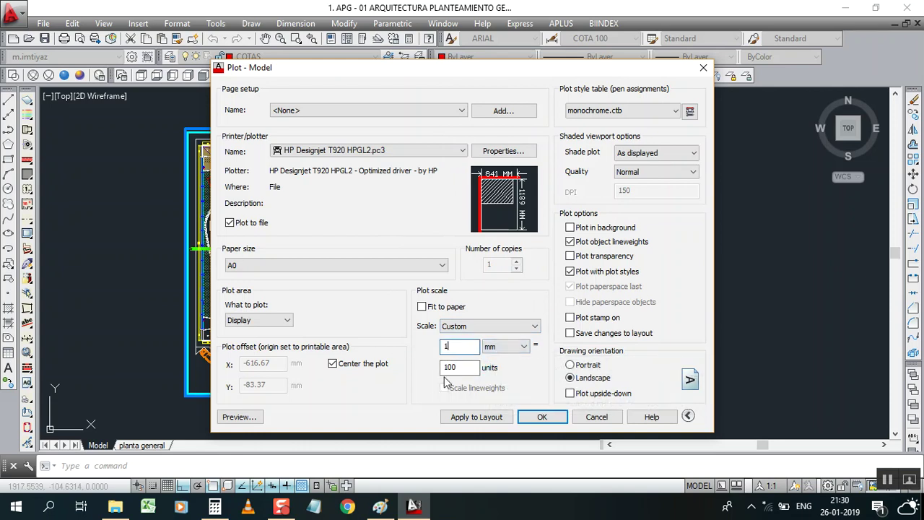
type("1")
left_click(466, 366)
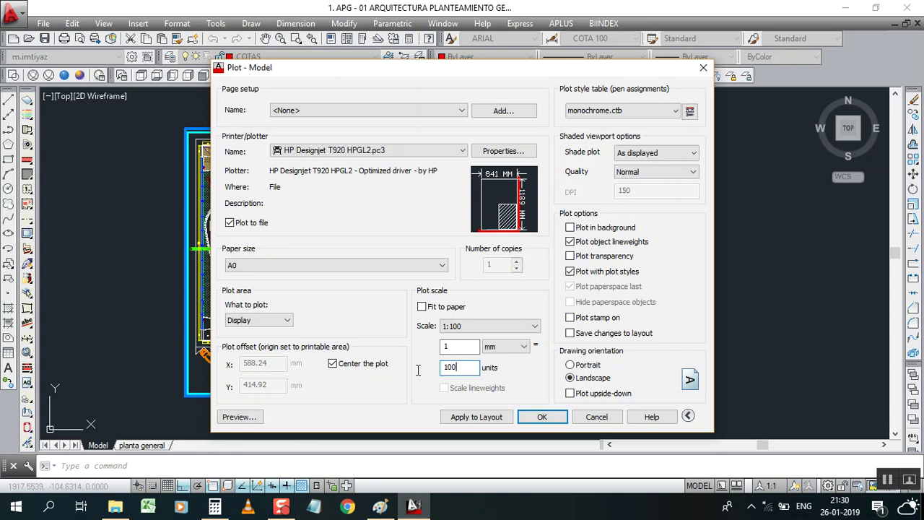
type("1")
left_click(534, 325)
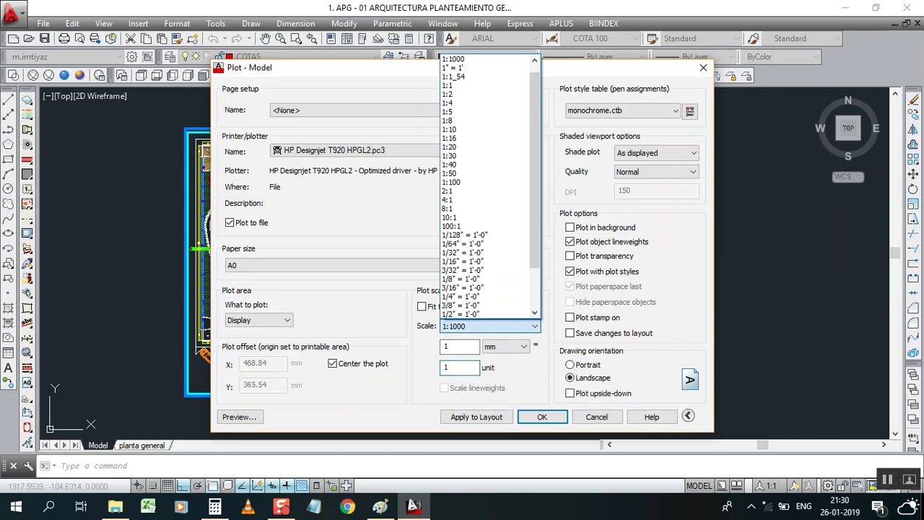
left_click(451, 85)
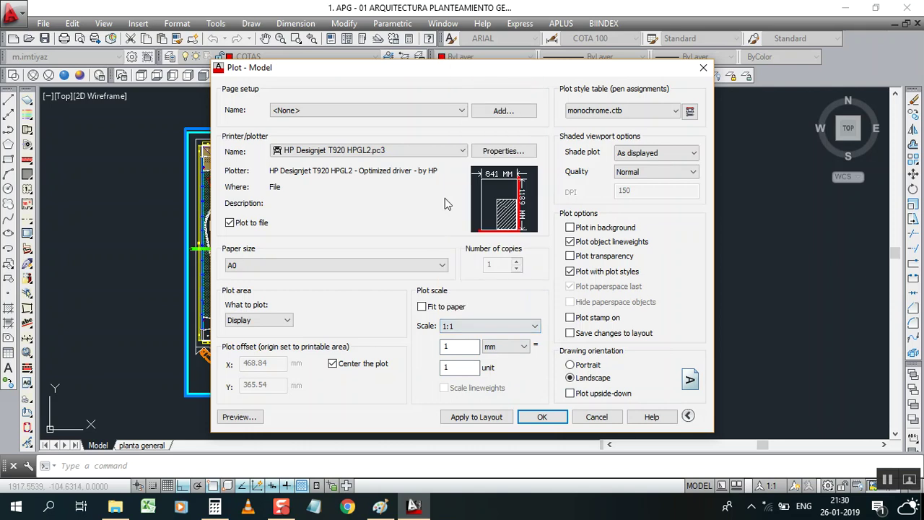
- Apply the plot settings to the Model layout and close the Plot dialog
left_click(541, 423)
left_click(477, 419)
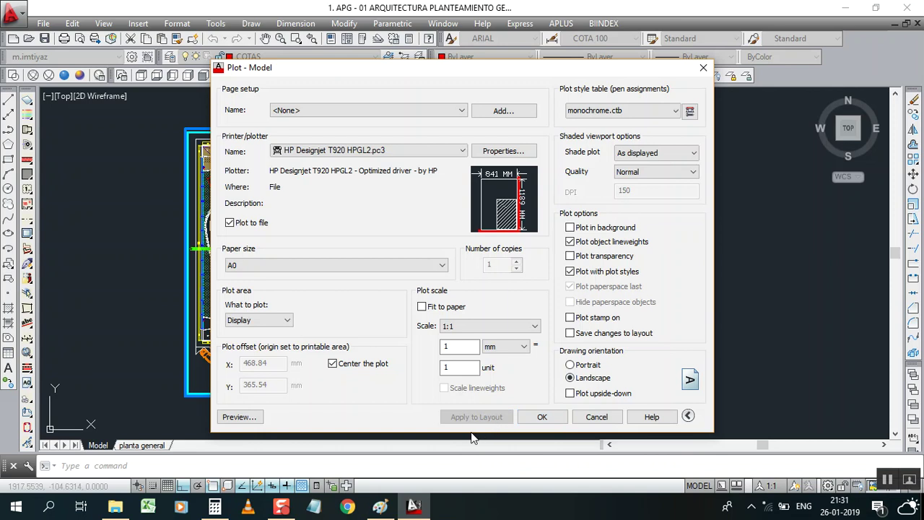
left_click(703, 69)
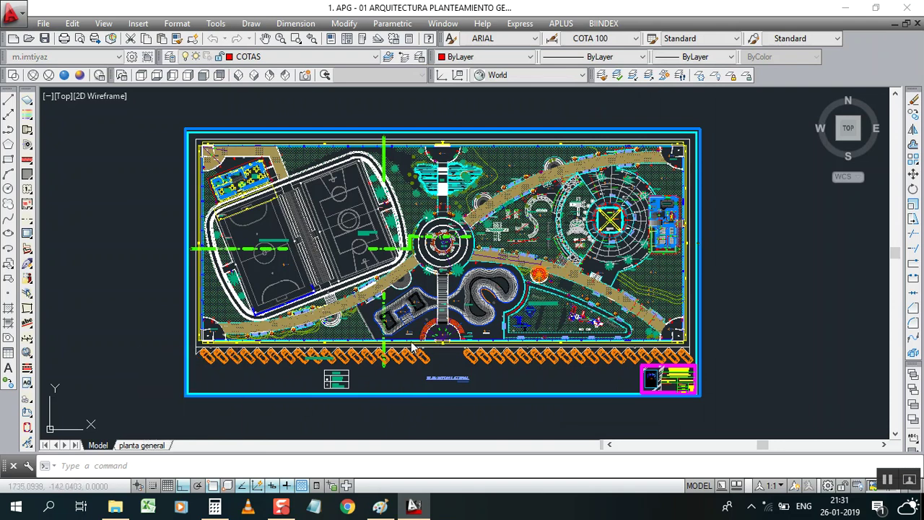
- Switch to the planta general layout tab
key("ctrl+Page_Down")
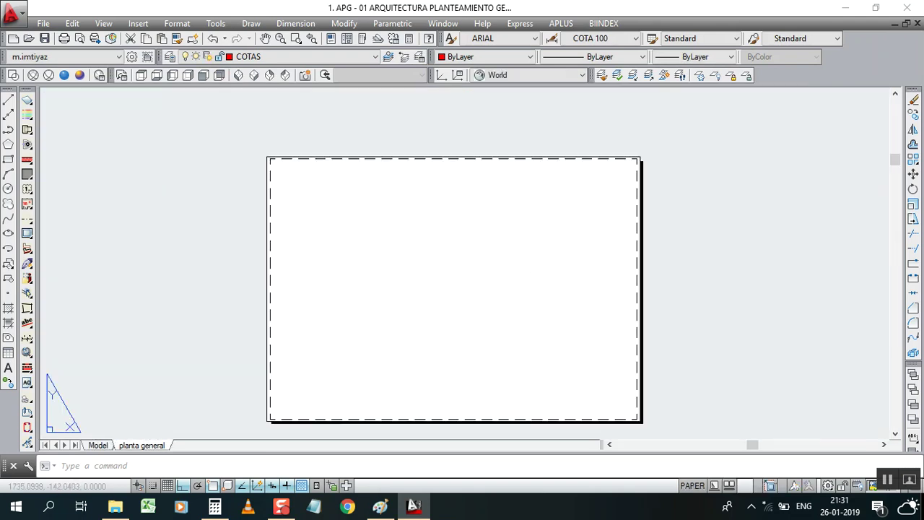
scroll(361, 200, "down", 1)
scroll(401, 238, "up", 1)
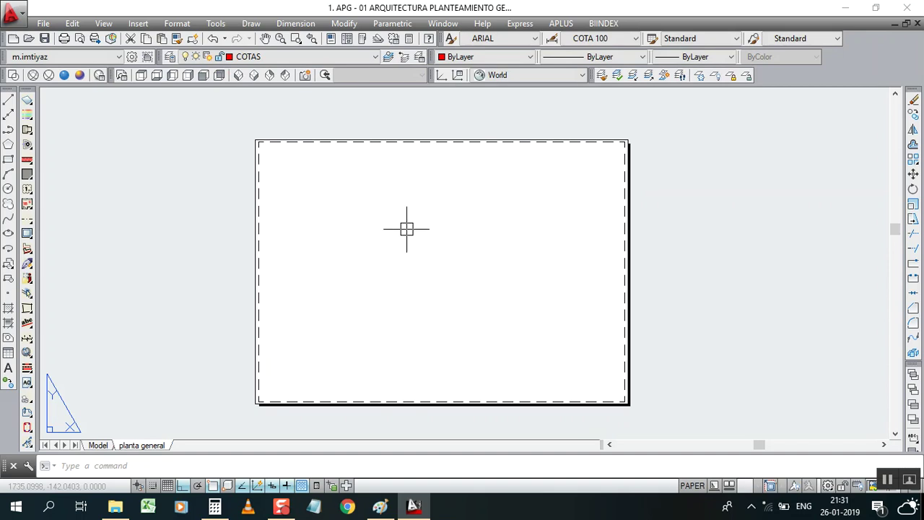
- Add a linear dimension across the sheet's top edge, reading 1194.19
left_click(295, 24)
left_click(309, 62)
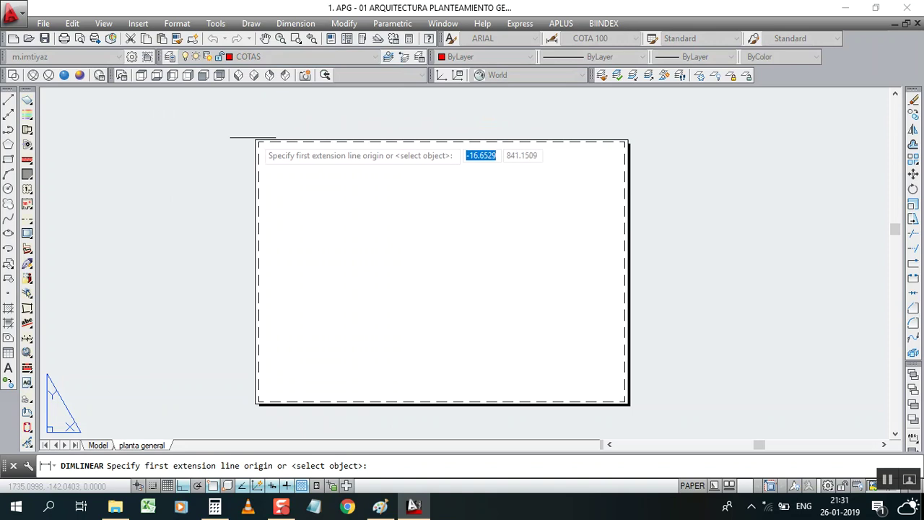
left_click(254, 138)
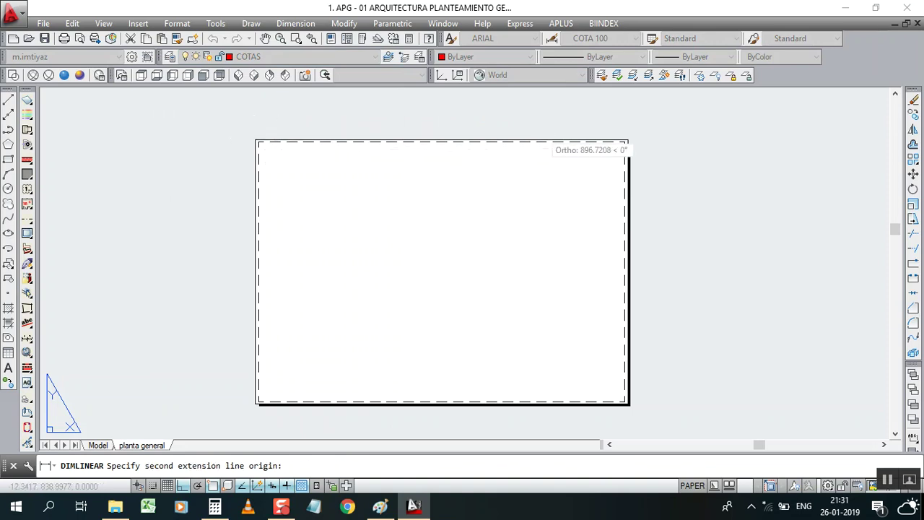
left_click(628, 141)
left_click(628, 127)
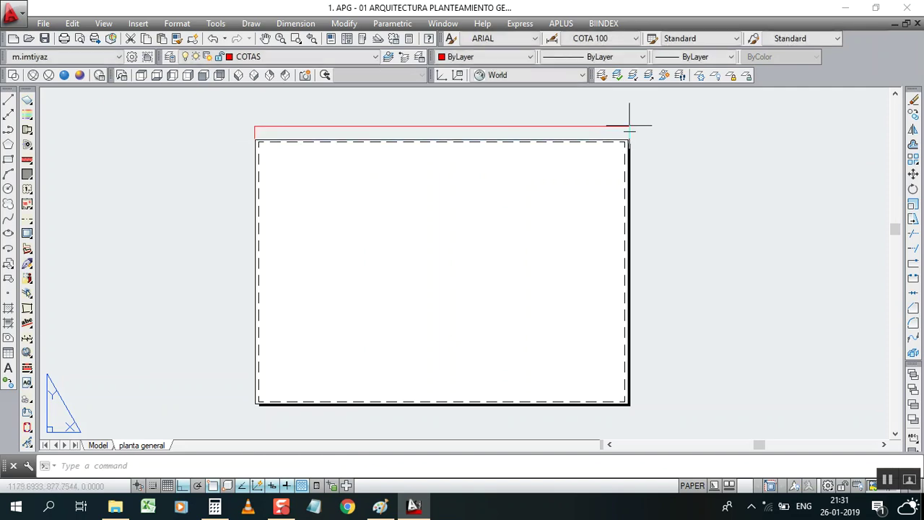
left_click(442, 129)
scroll(442, 128, "up", 6)
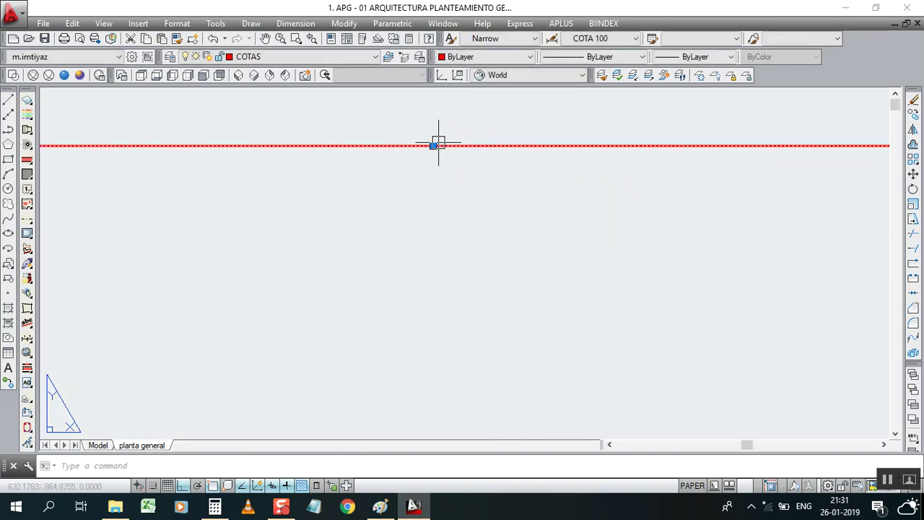
scroll(584, 211, "up", 1)
scroll(505, 253, "down", 2)
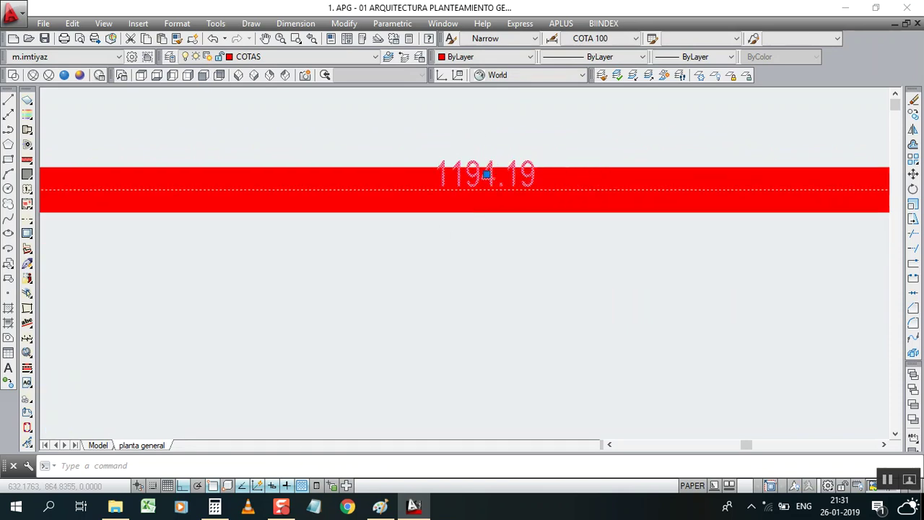
scroll(456, 308, "up", 3)
key("Escape")
scroll(457, 264, "down", 1)
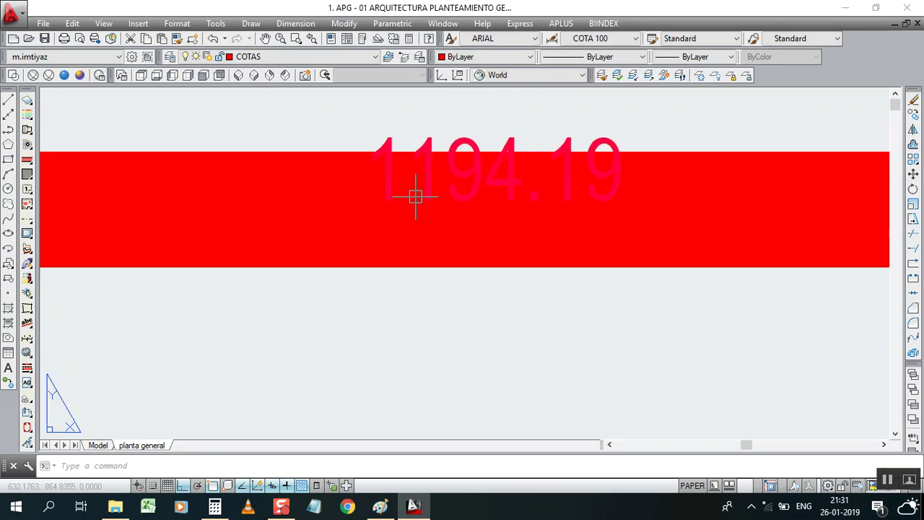
scroll(417, 196, "down", 3)
scroll(432, 185, "down", 8)
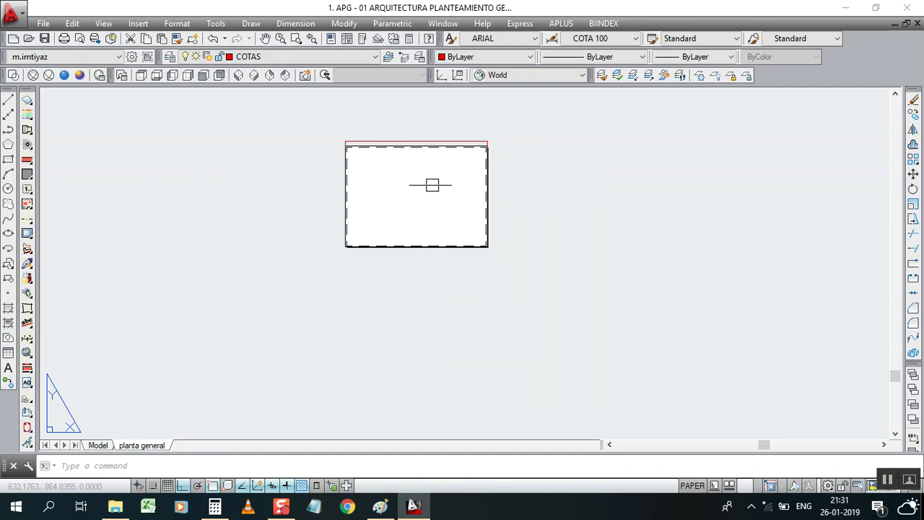
- Dimension the sheet's right edge with a vertical linear dimension reading 841.00
right_click(542, 135)
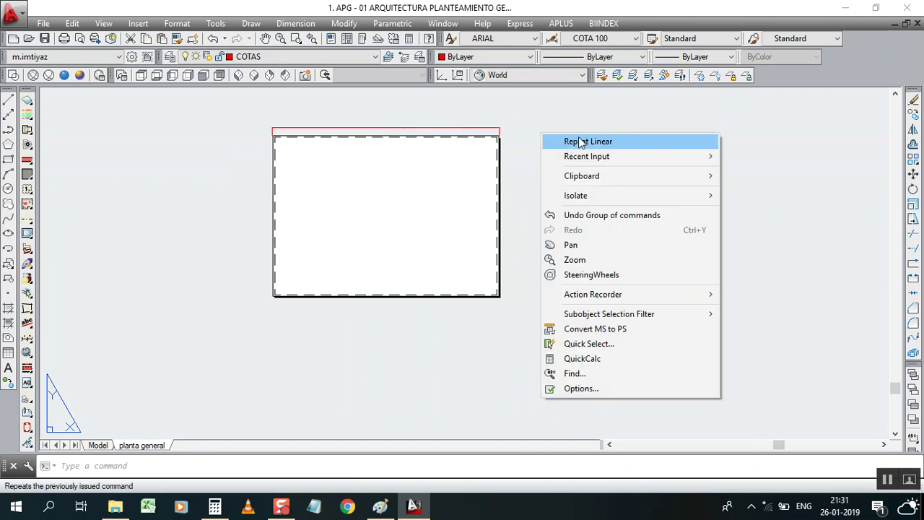
left_click(558, 140)
scroll(469, 148, "up", 8)
scroll(578, 180, "down", 4)
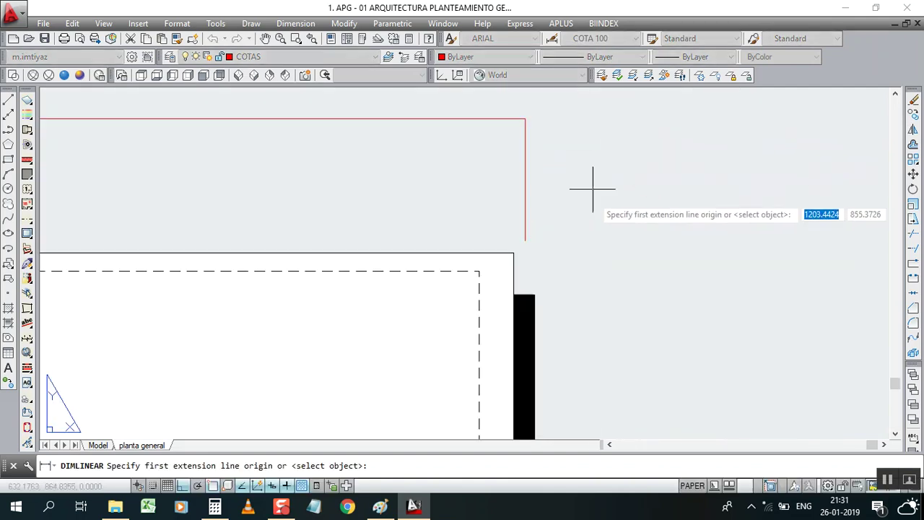
left_click(535, 230)
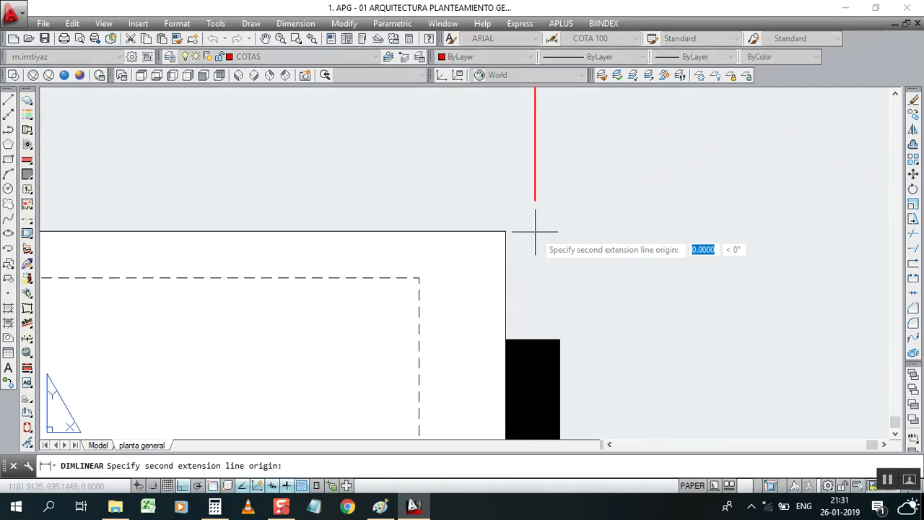
scroll(537, 158, "down", 1)
scroll(536, 268, "down", 4)
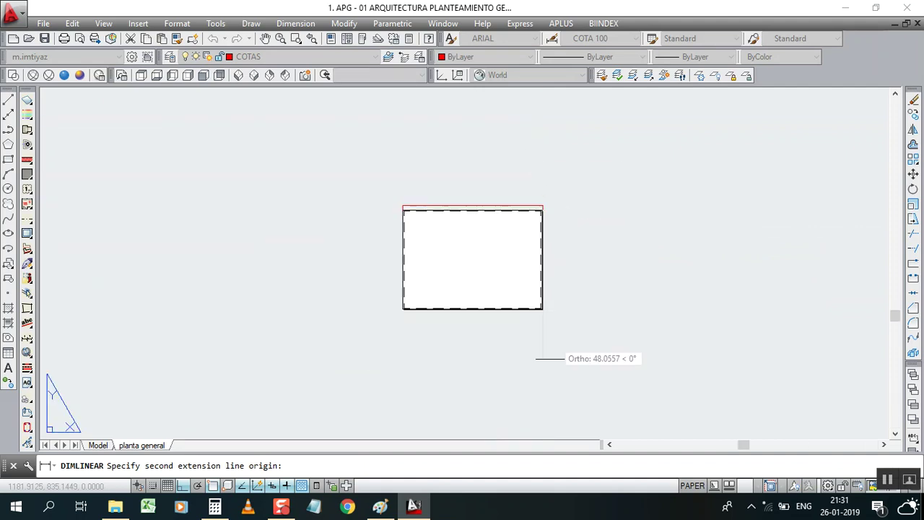
scroll(536, 336, "up", 6)
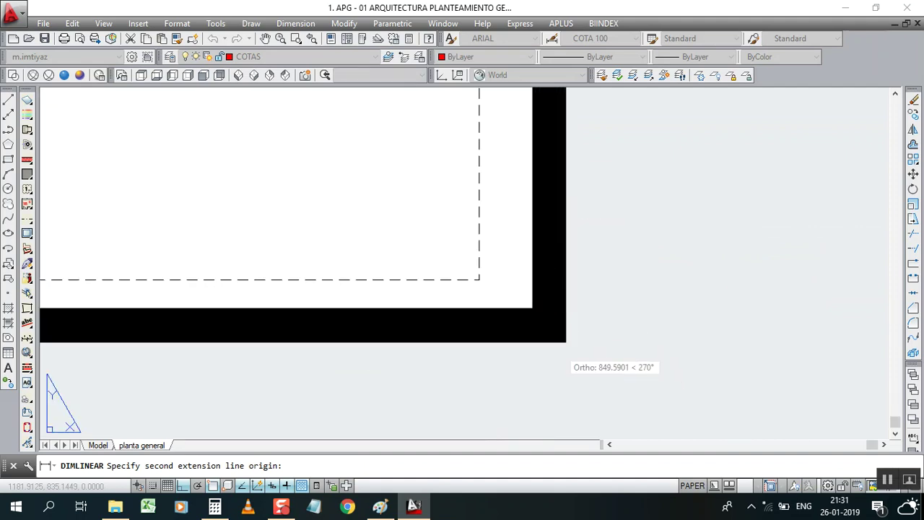
left_click(548, 311)
scroll(552, 314, "down", 6)
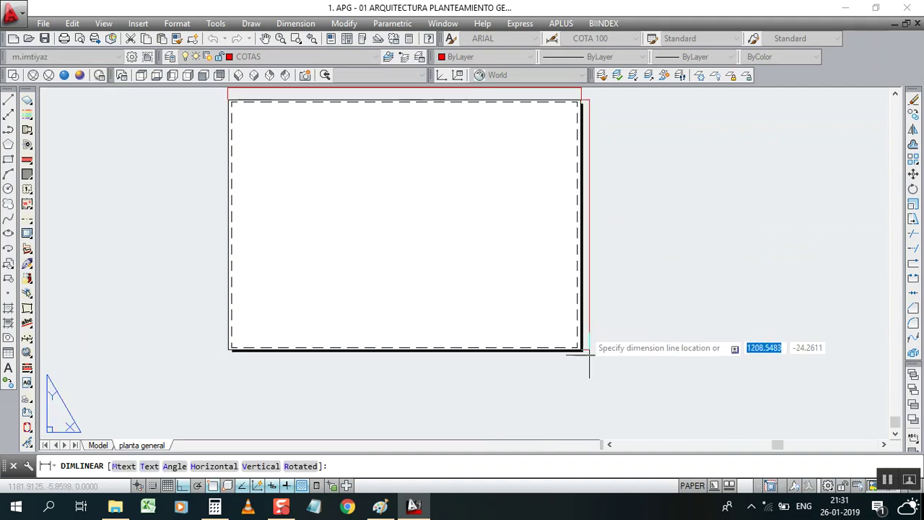
left_click(593, 307)
scroll(594, 214, "up", 8)
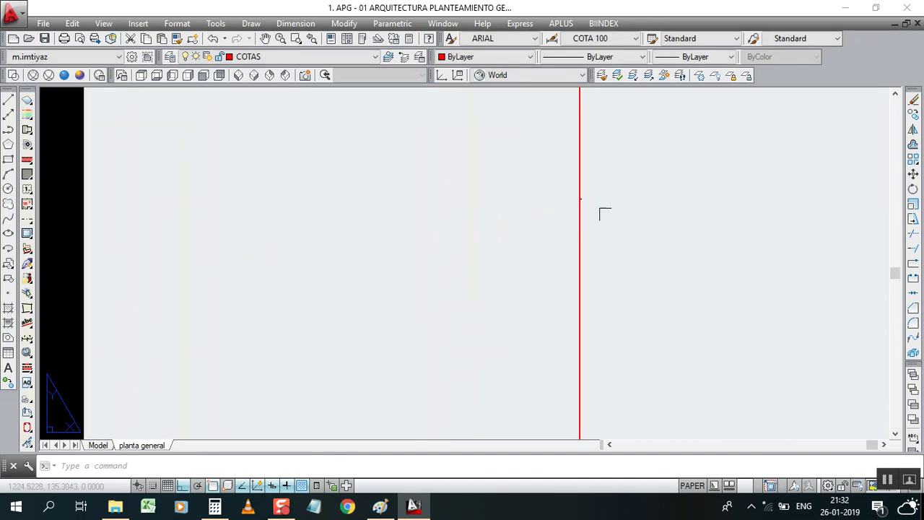
left_click(582, 198)
scroll(576, 200, "up", 2)
scroll(578, 195, "up", 8)
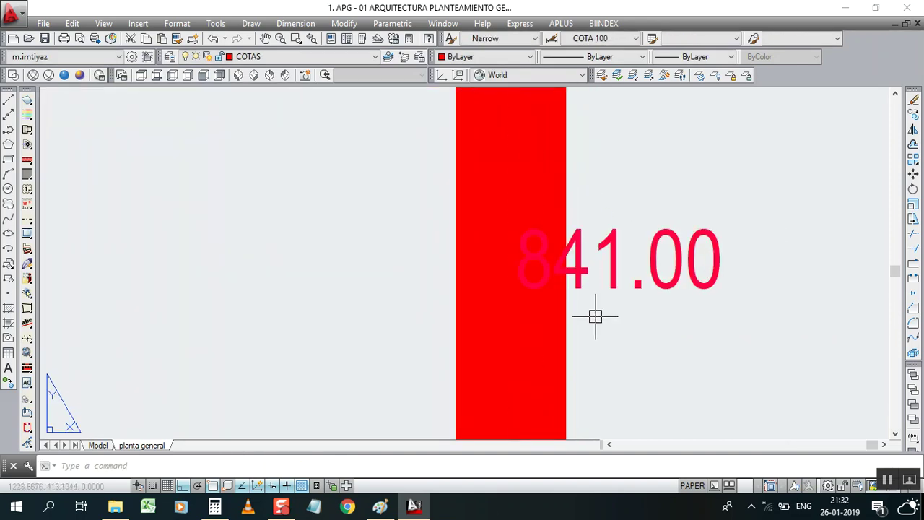
key("Escape")
scroll(568, 273, "down", 10)
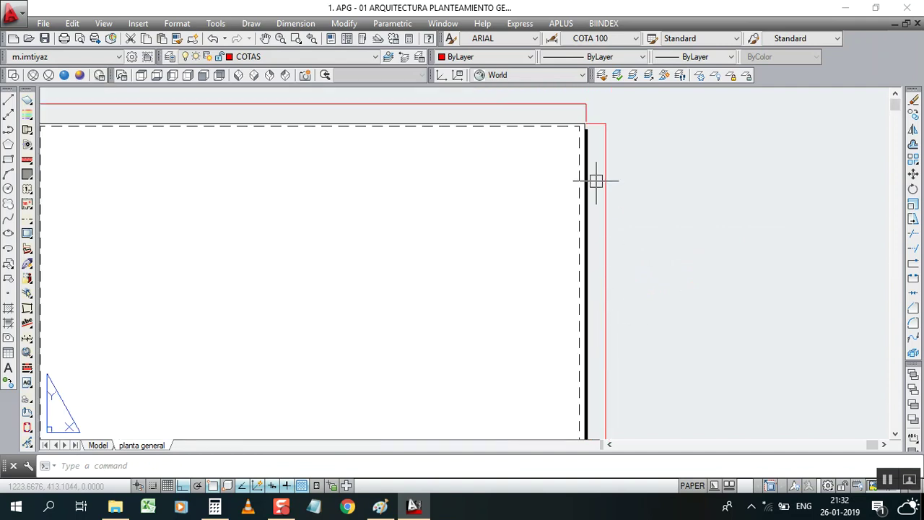
scroll(581, 181, "down", 4)
scroll(643, 148, "up", 6)
- Window-select the temporary dimensions and delete them
left_click(643, 149)
left_click(595, 189)
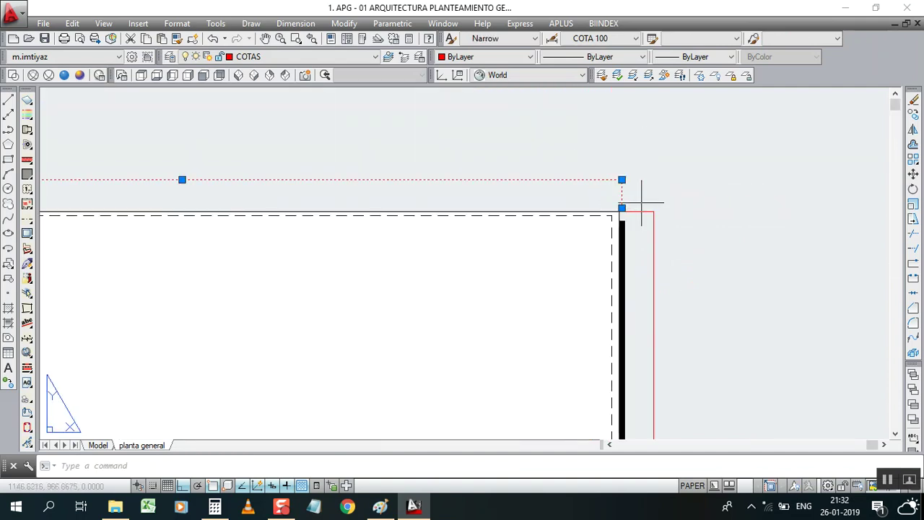
key("Delete")
- Create an MVIEW viewport from the dashed area's bottom-left to top-right corner
scroll(534, 202, "down", 6)
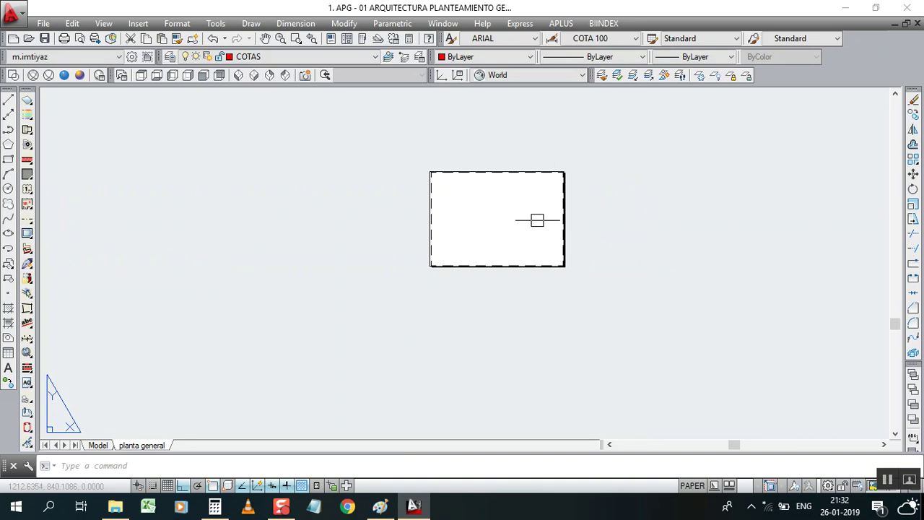
scroll(505, 230, "up", 4)
key("Return")
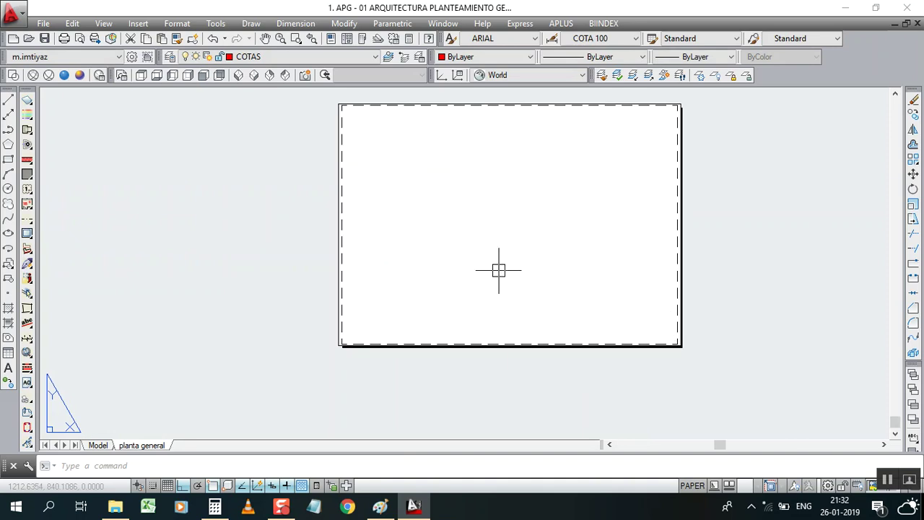
scroll(419, 339, "up", 3)
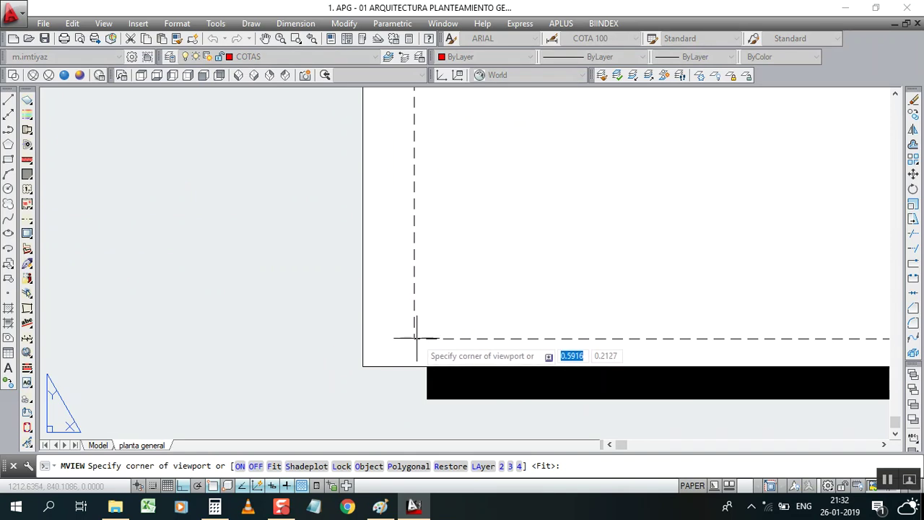
left_click(415, 337)
scroll(415, 337, "down", 4)
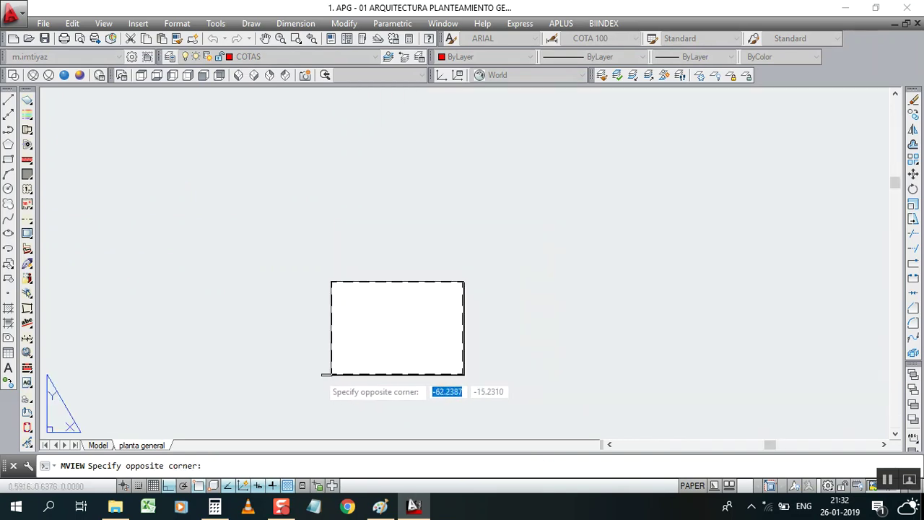
scroll(447, 292, "up", 4)
scroll(463, 287, "down", 4)
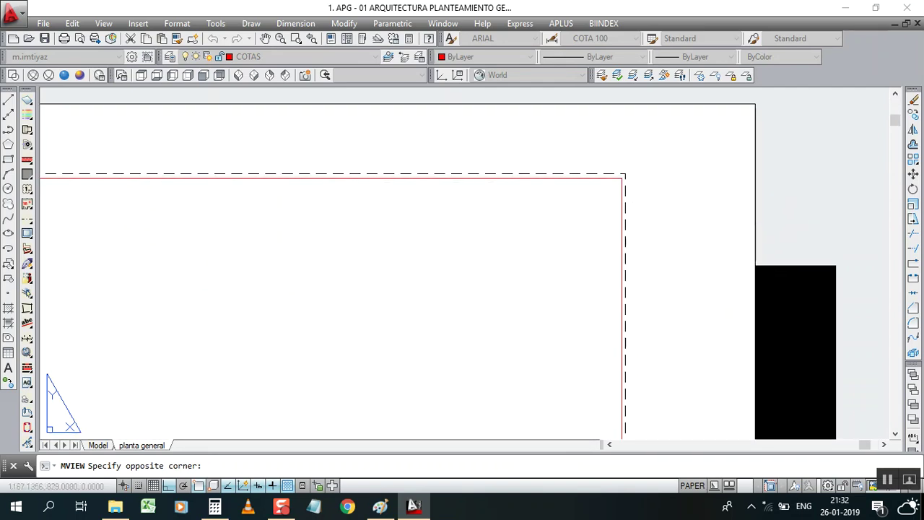
left_click(625, 174)
scroll(496, 258, "down", 5)
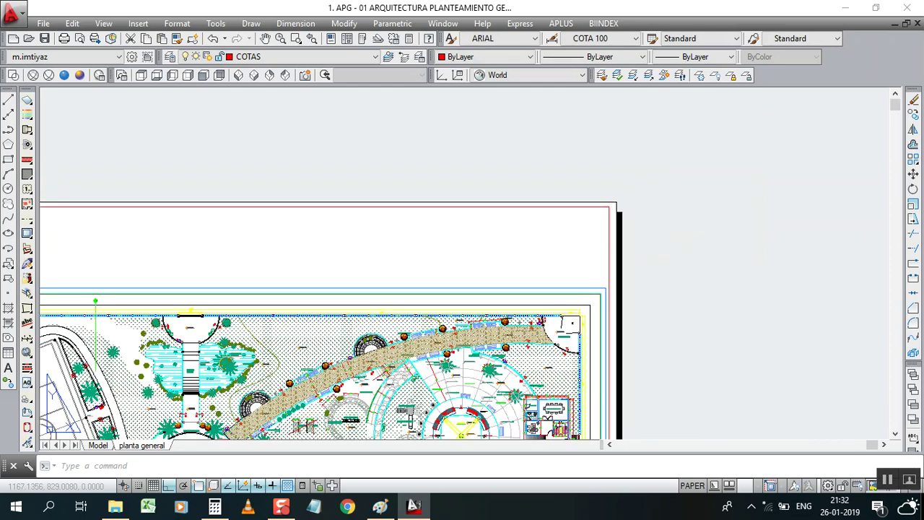
scroll(467, 336, "up", 2)
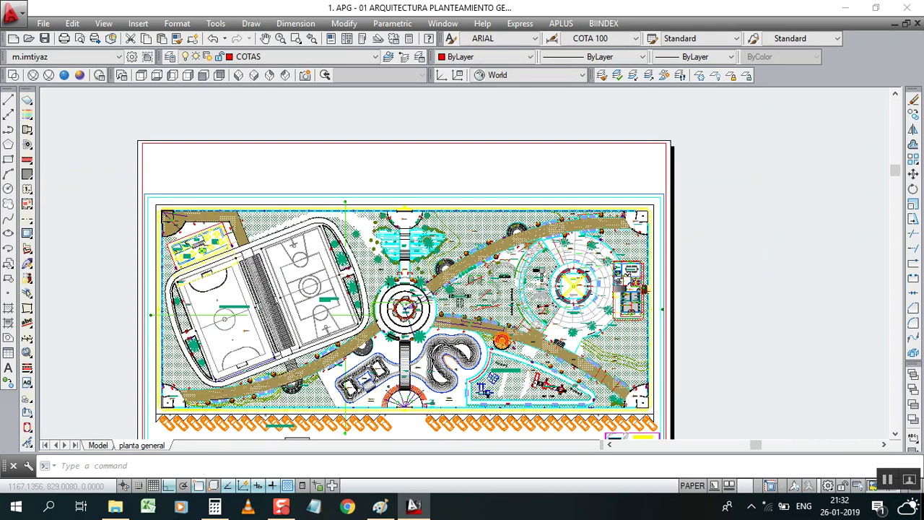
scroll(480, 216, "down", 2)
scroll(433, 379, "up", 2)
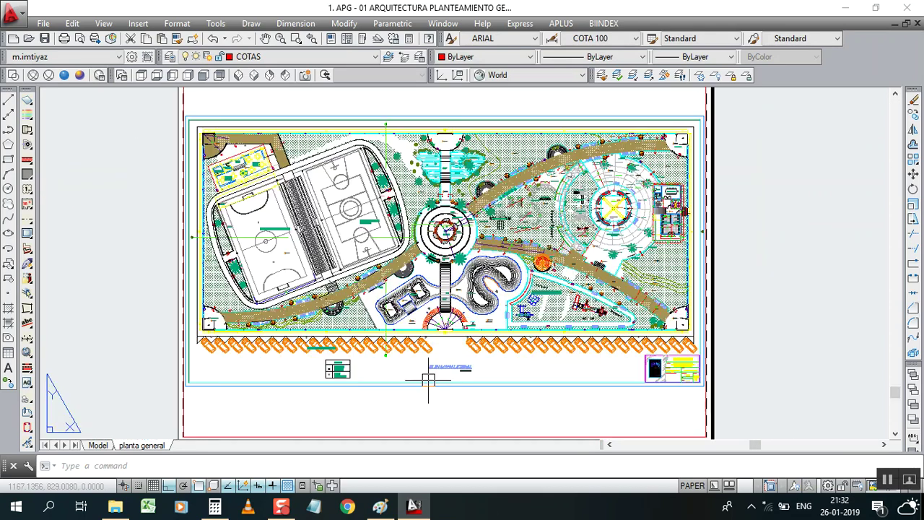
scroll(444, 347, "down", 2)
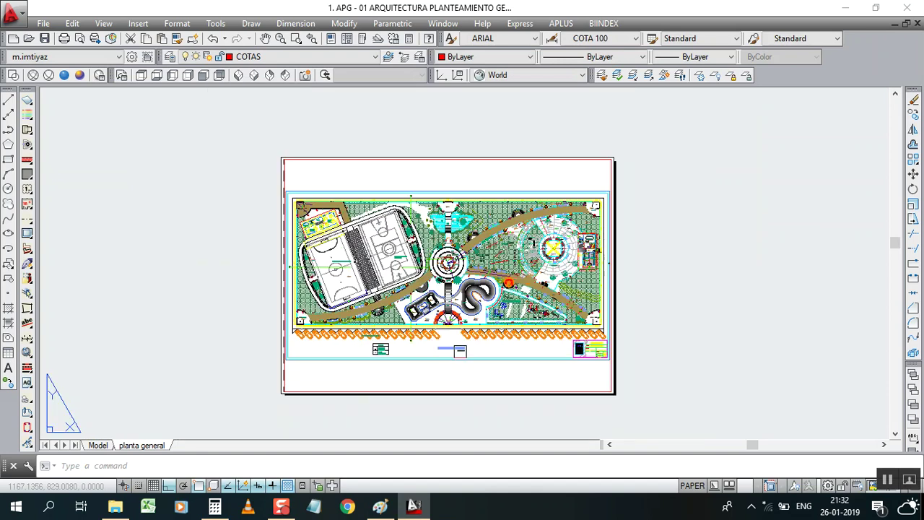
left_click(454, 392)
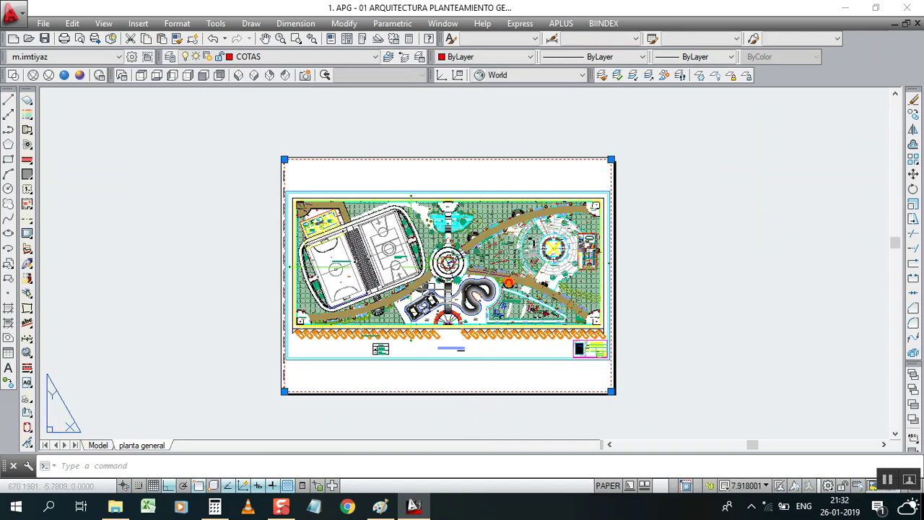
key("Escape")
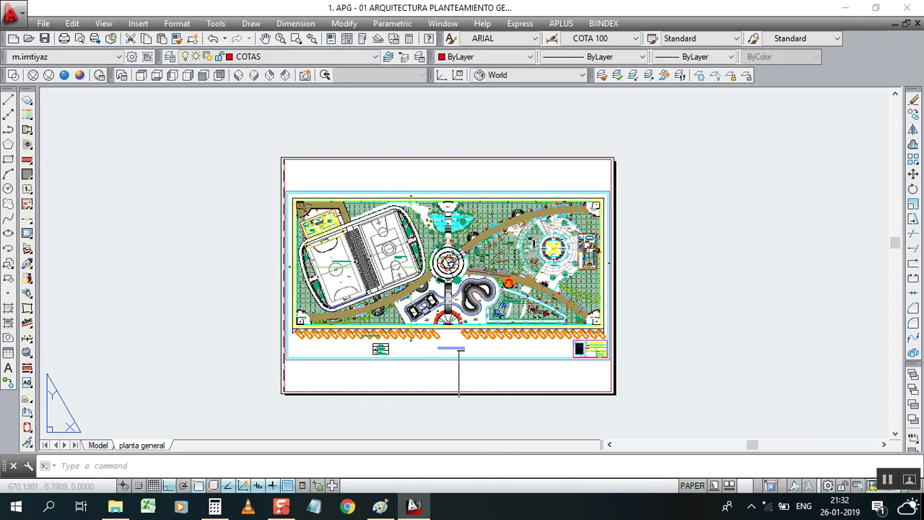